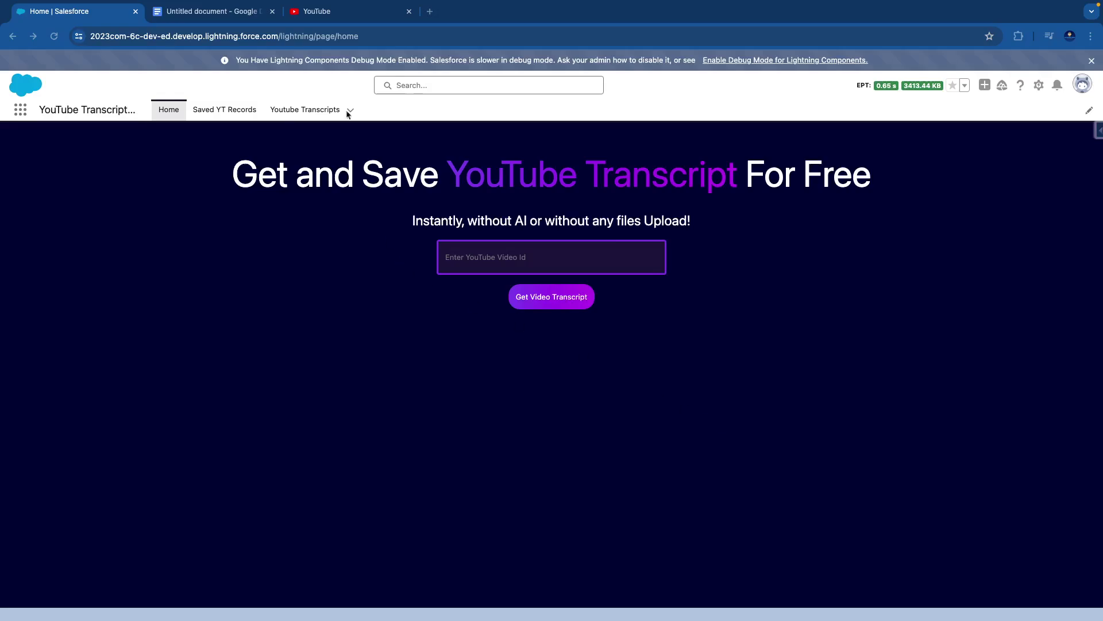
Search YouTube for 'lwc introduction' and scroll through the results
click(349, 12)
click(383, 63)
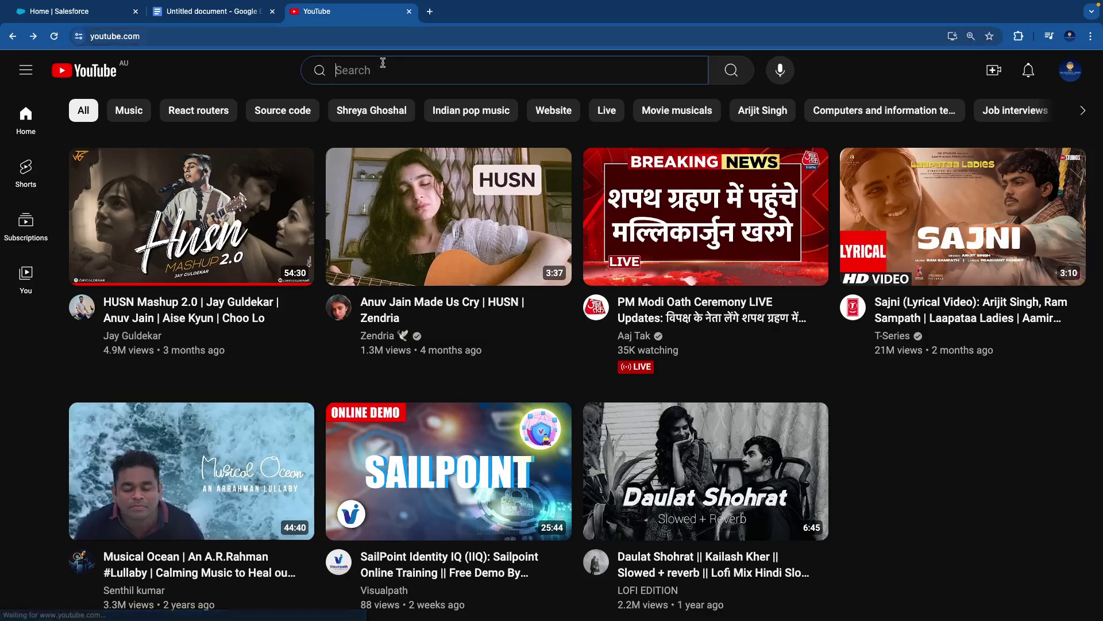
text(lwc intro)
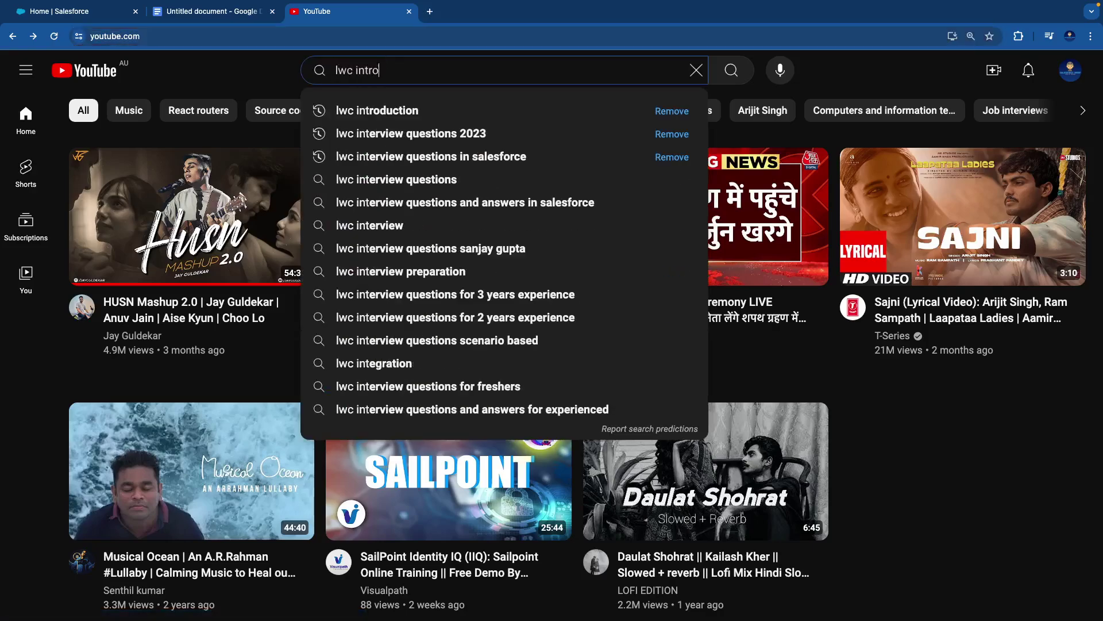
text(duction)
key(Return)
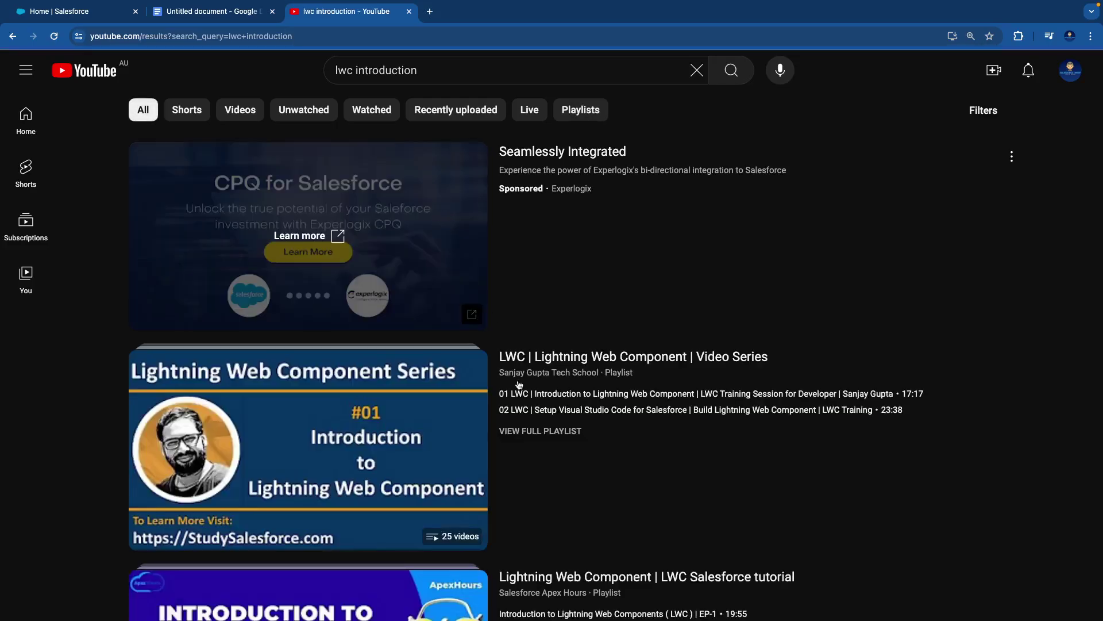
scroll(520, 388, down, 2)
scroll(522, 393, down, 3)
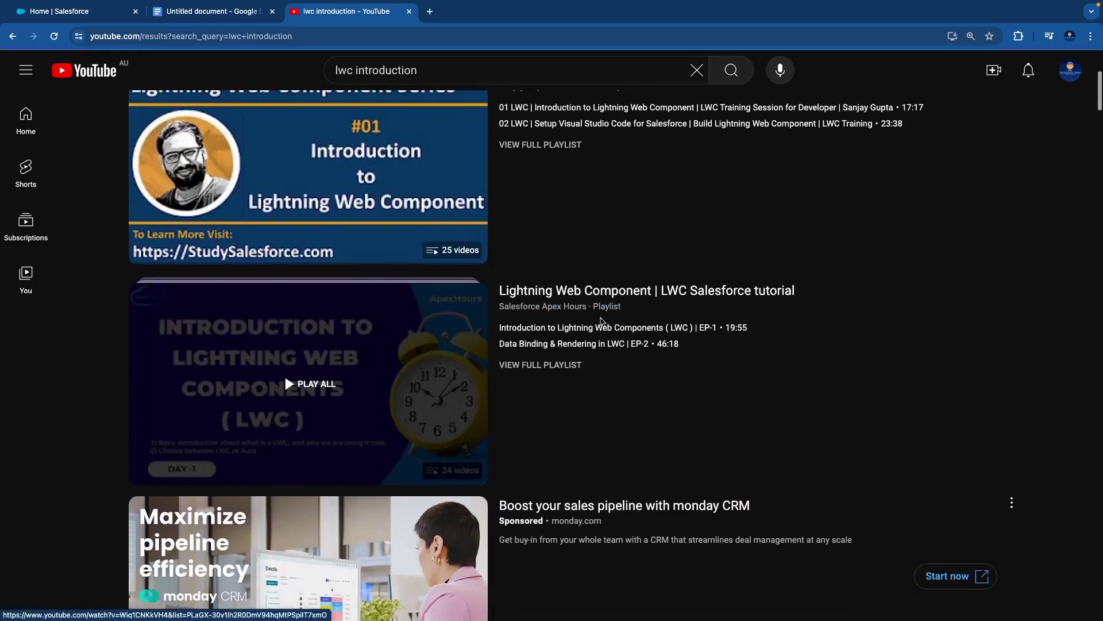
Open the LWC playlist's first video, pause it, and select its ID Wiq1CNKkVH4 in the address
click(581, 298)
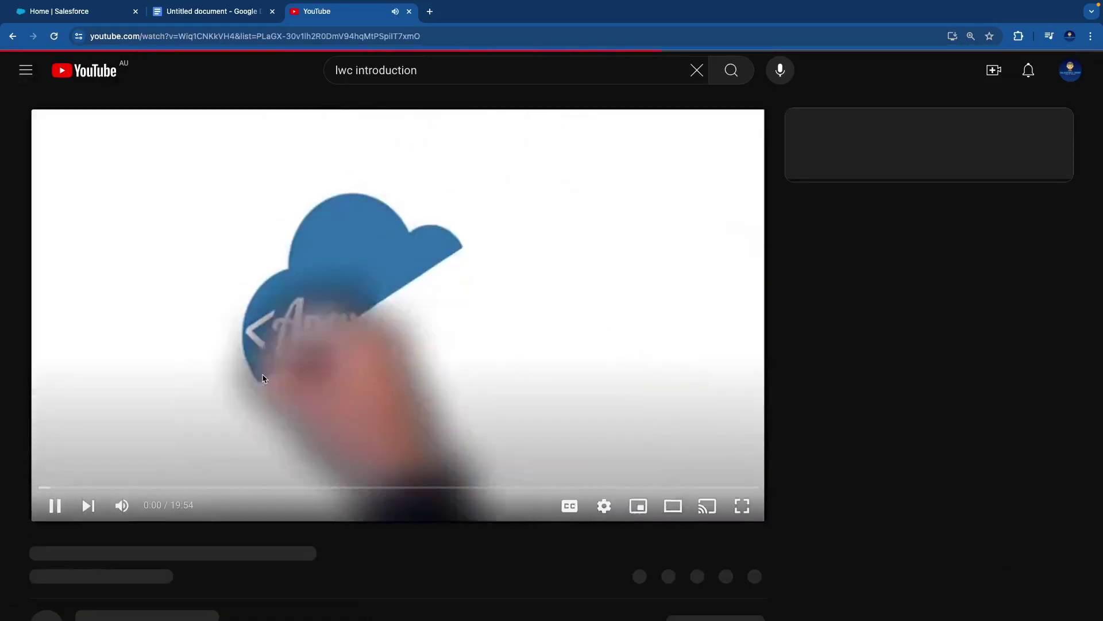
click(86, 505)
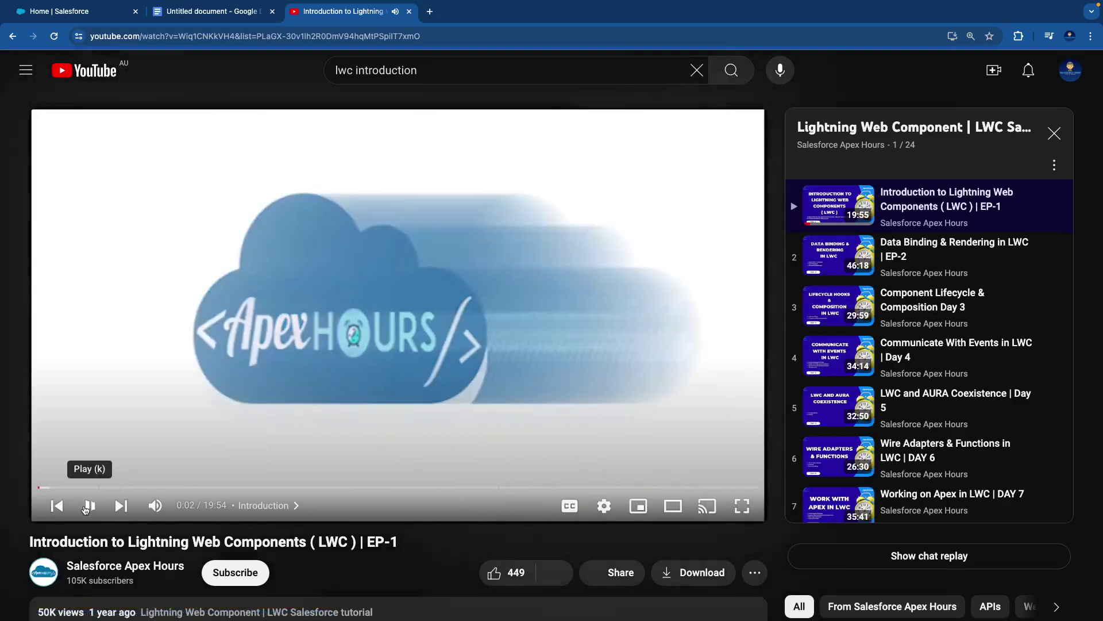
drag(231, 36, 180, 36)
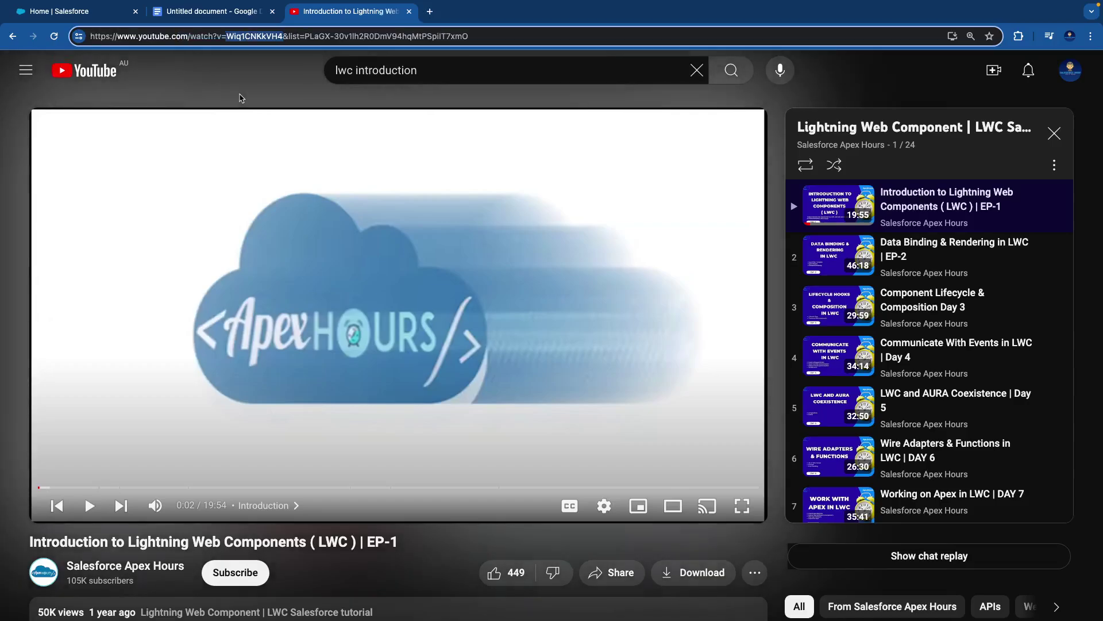
In the Salesforce transcript app, enter video ID Wiq1CNKkVH4 and get its transcript
click(103, 14)
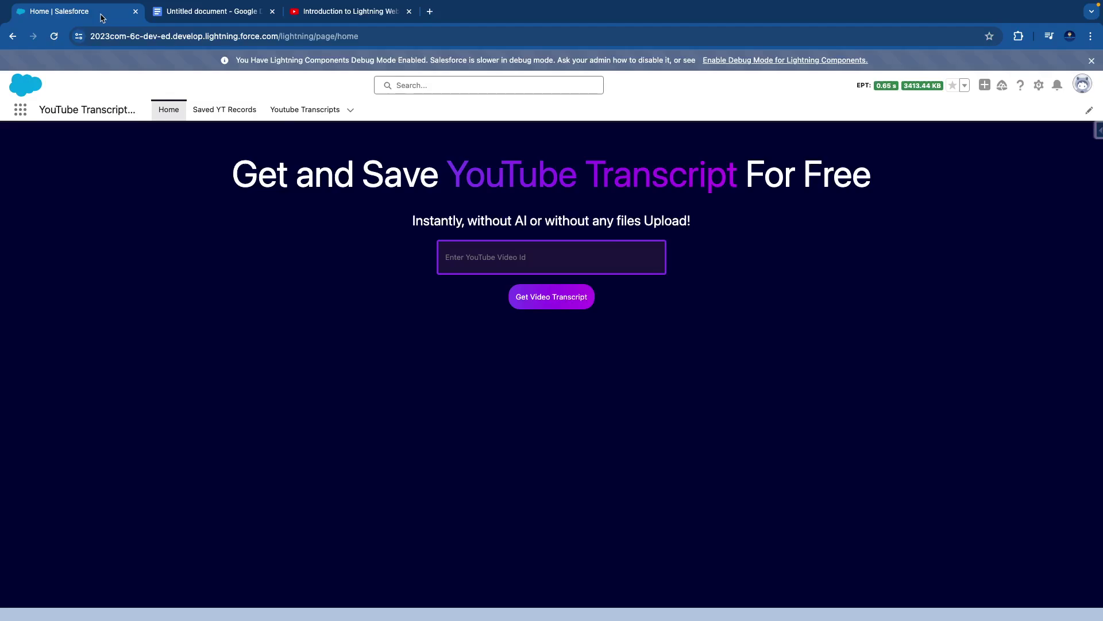
click(492, 260)
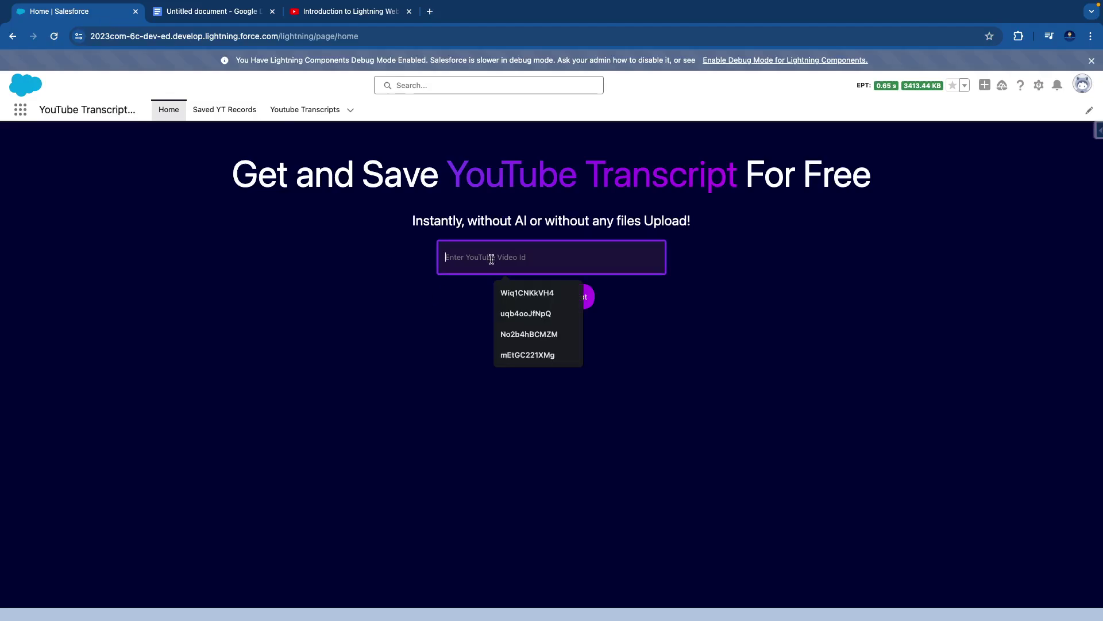
key(Down)
key(Return)
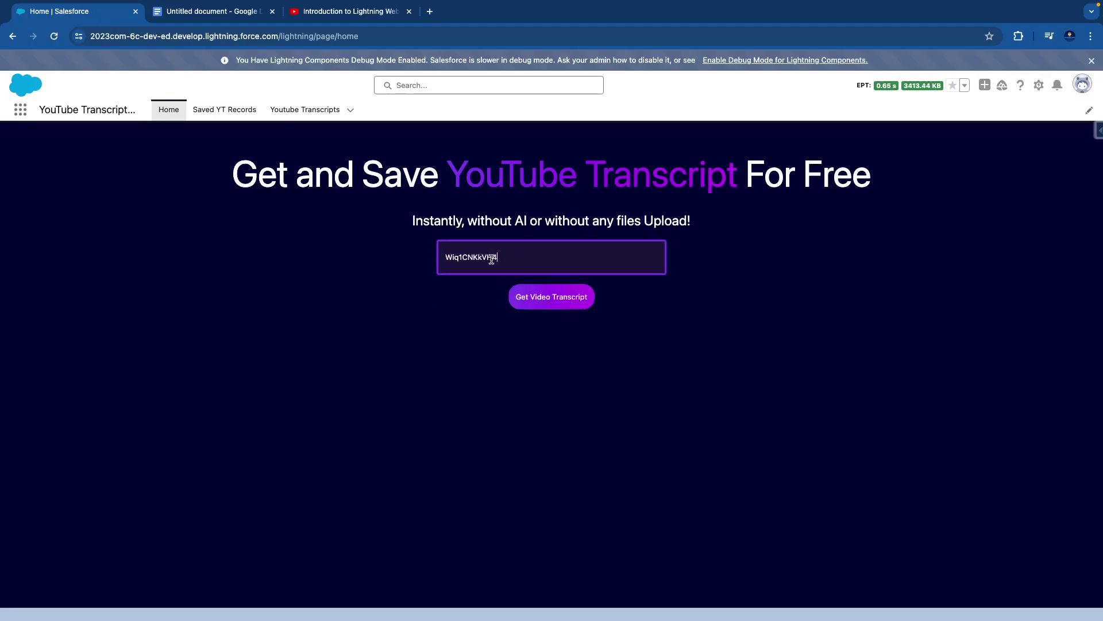
click(564, 302)
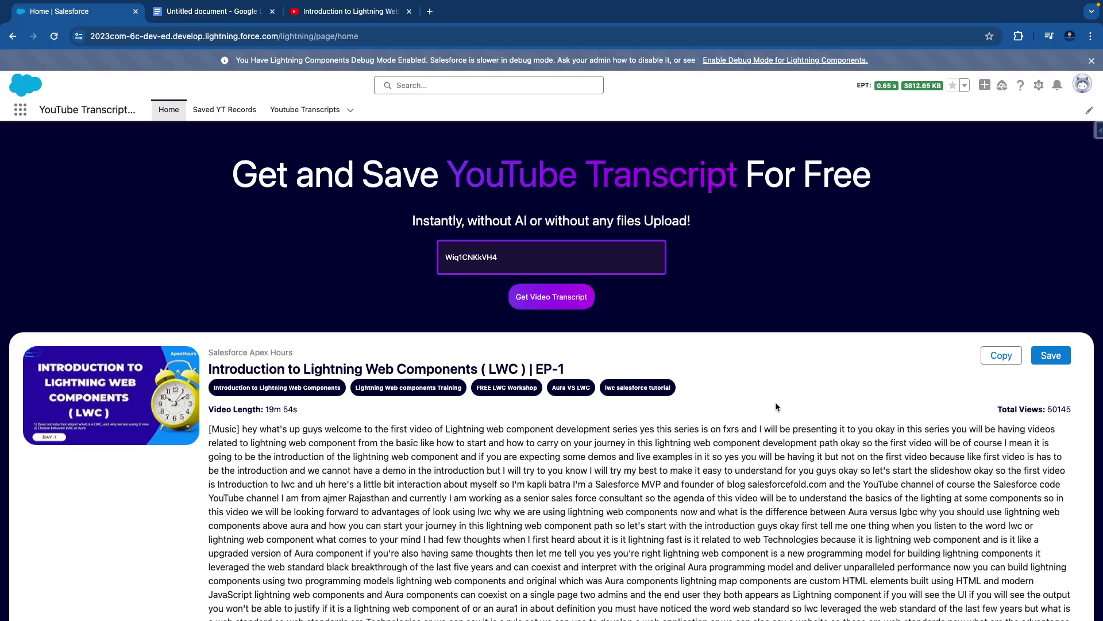
Review the channel, title, length, view count and transcript text, then copy the full transcript
scroll(774, 401, down, 3)
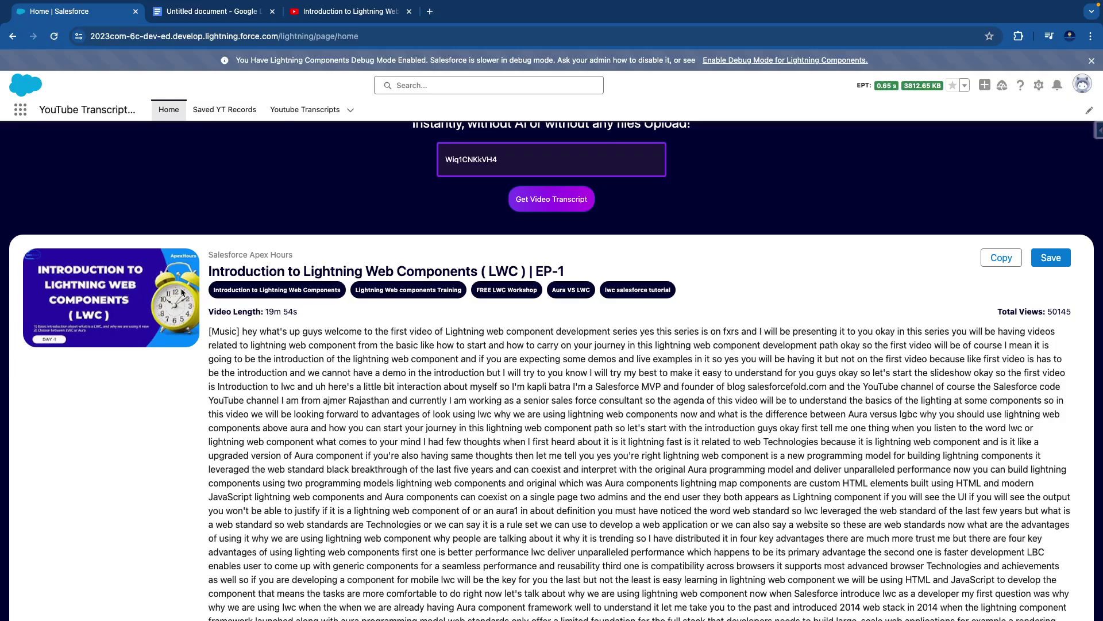
drag(296, 252, 208, 255)
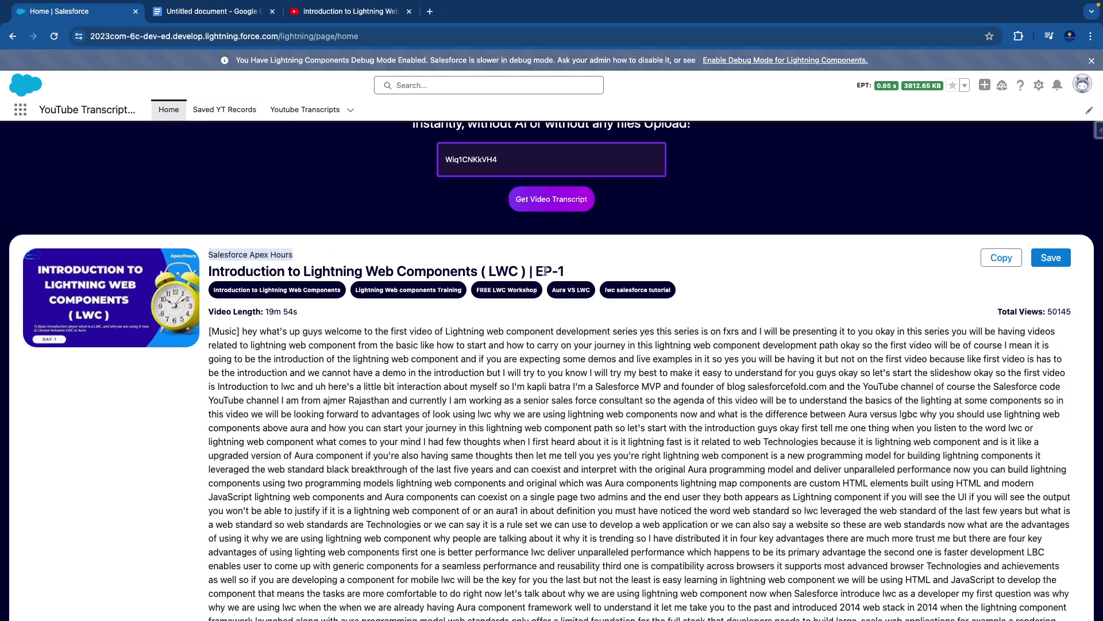
click(570, 275)
drag(570, 275, 246, 272)
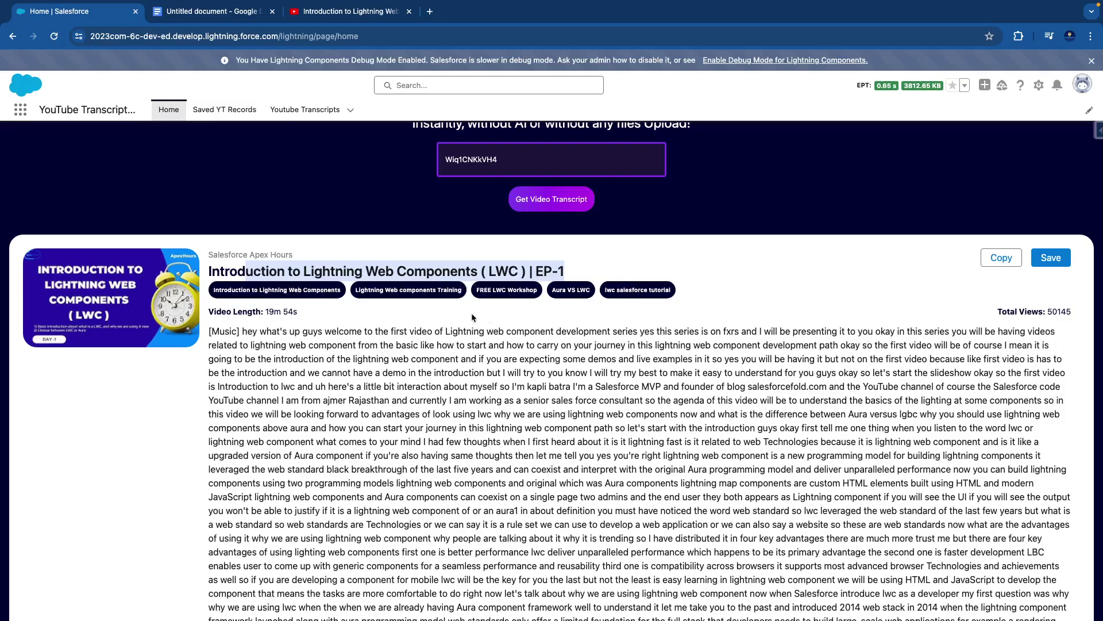
drag(336, 314, 274, 313)
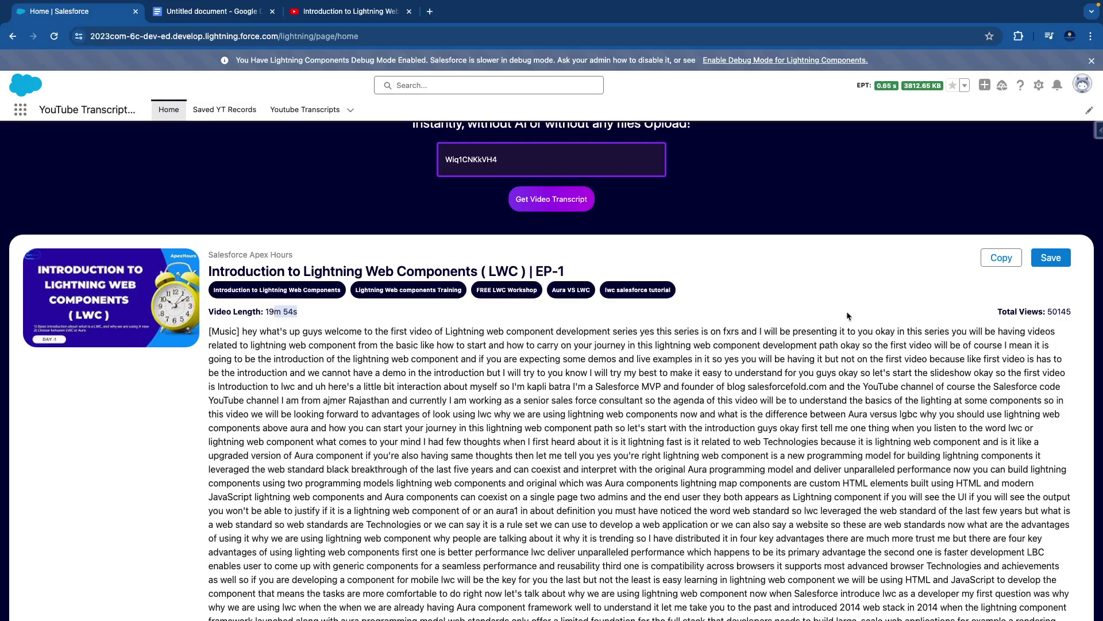
drag(996, 314, 1076, 316)
drag(685, 358, 844, 545)
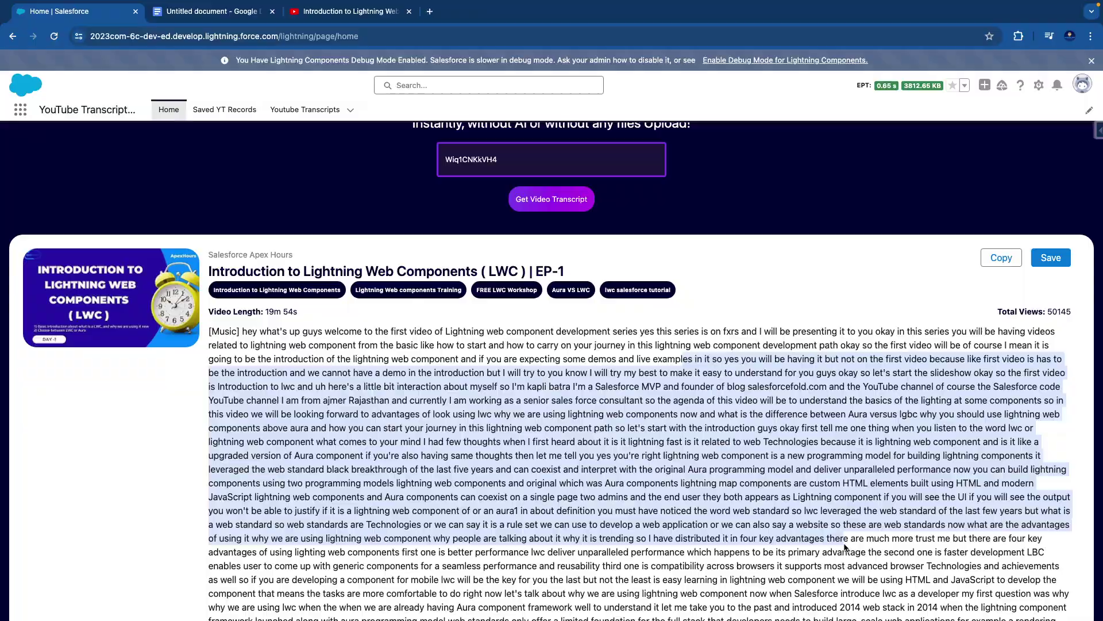
scroll(844, 545, down, 10)
scroll(844, 545, up, 12)
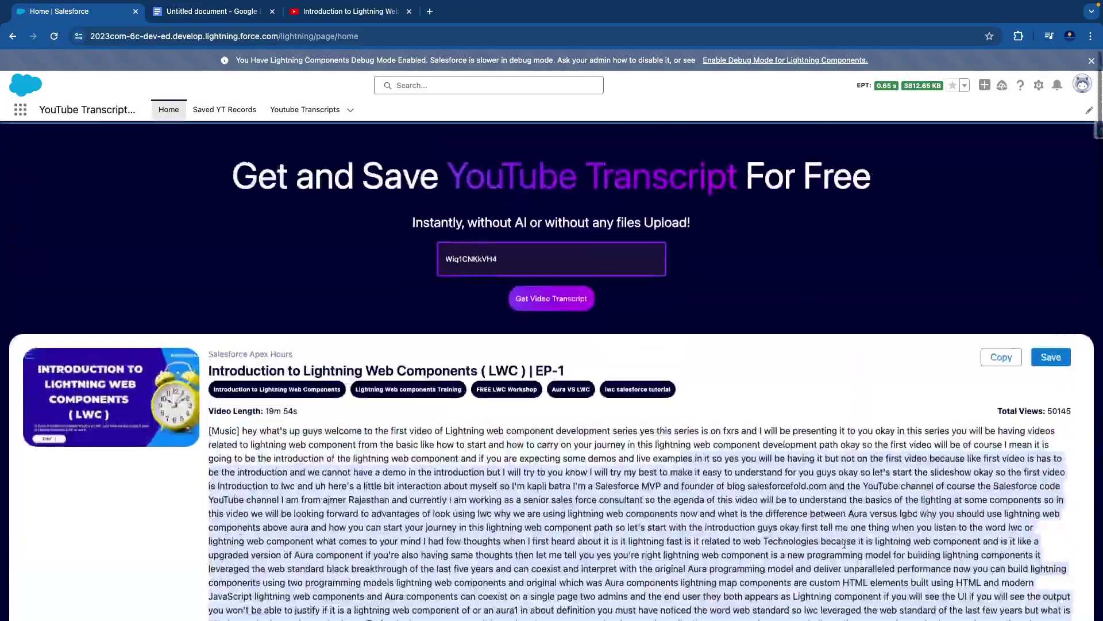
click(950, 389)
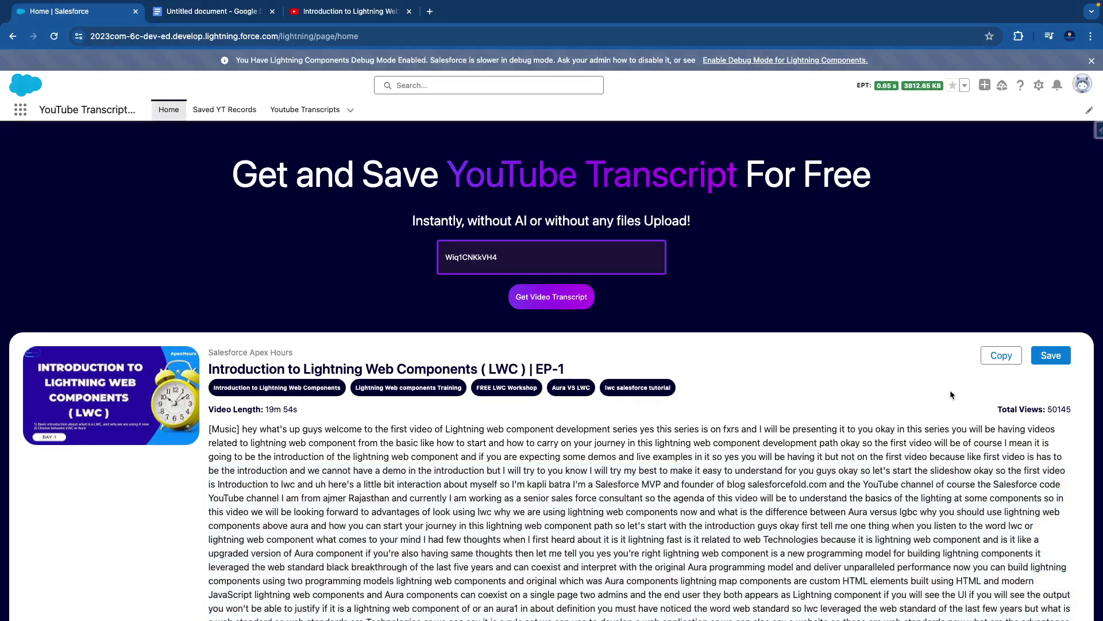
click(999, 357)
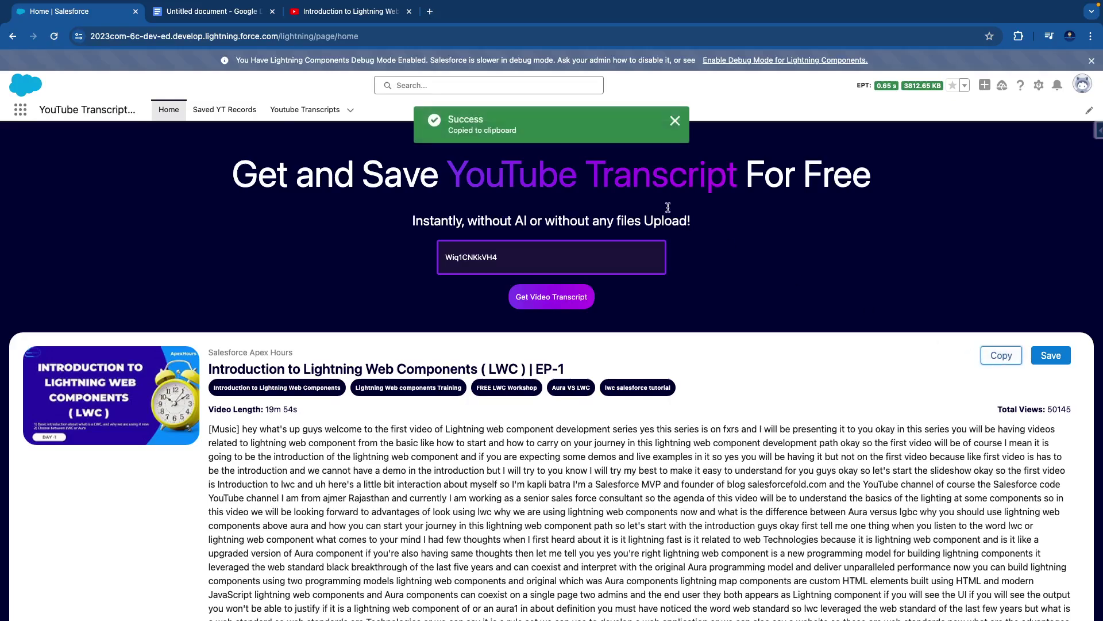
Paste the LWC transcript into the untitled Google Doc, then go back to Salesforce
click(222, 13)
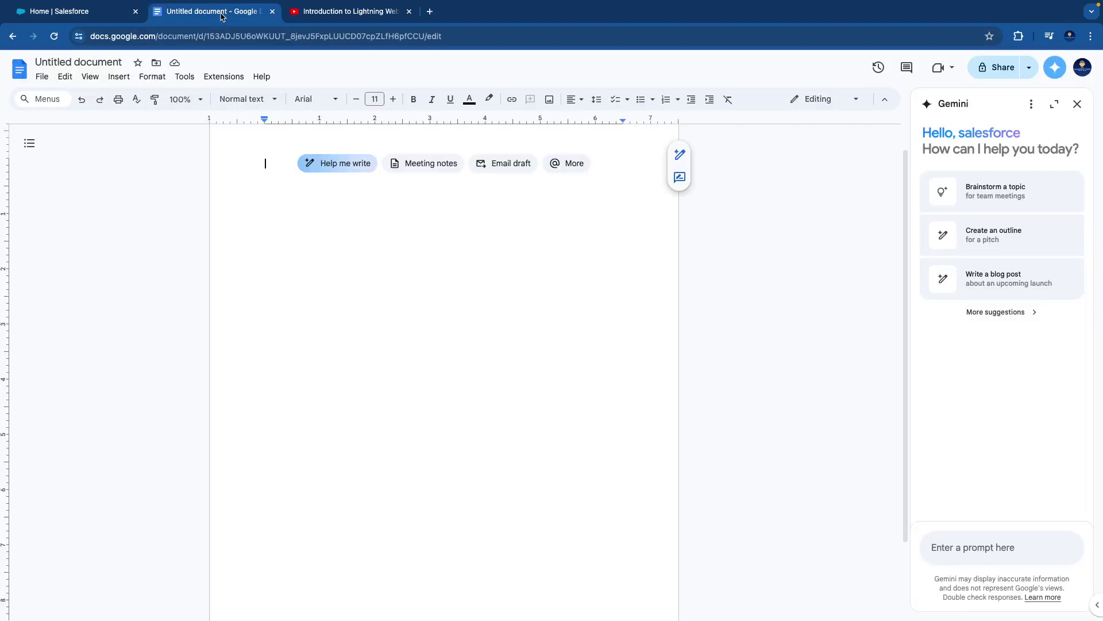
key(ctrl+v)
scroll(377, 254, up, 15)
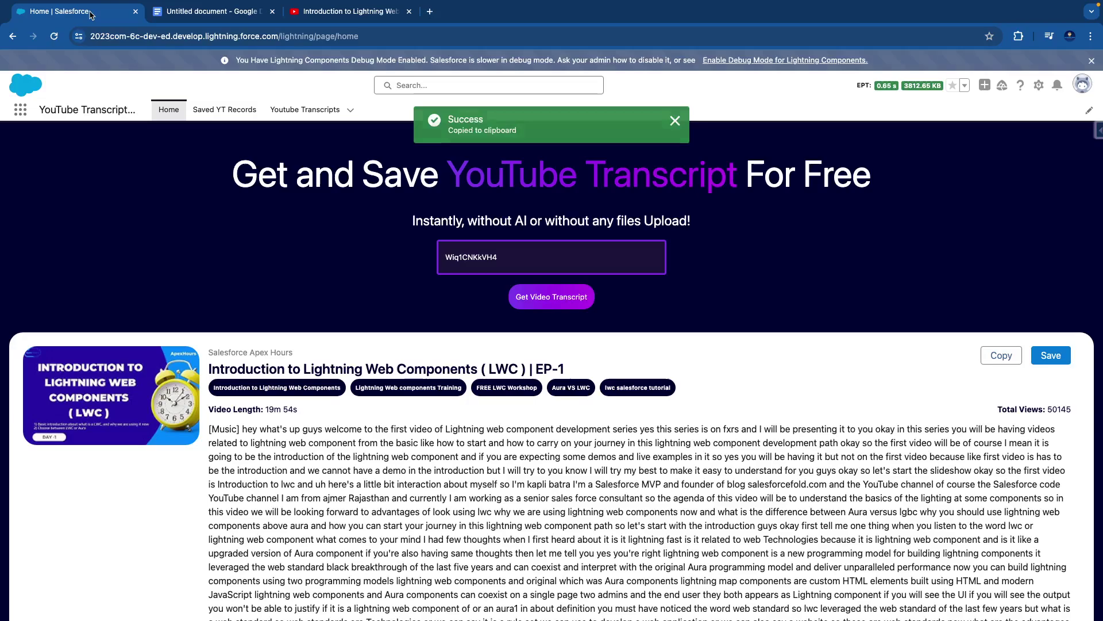
click(92, 13)
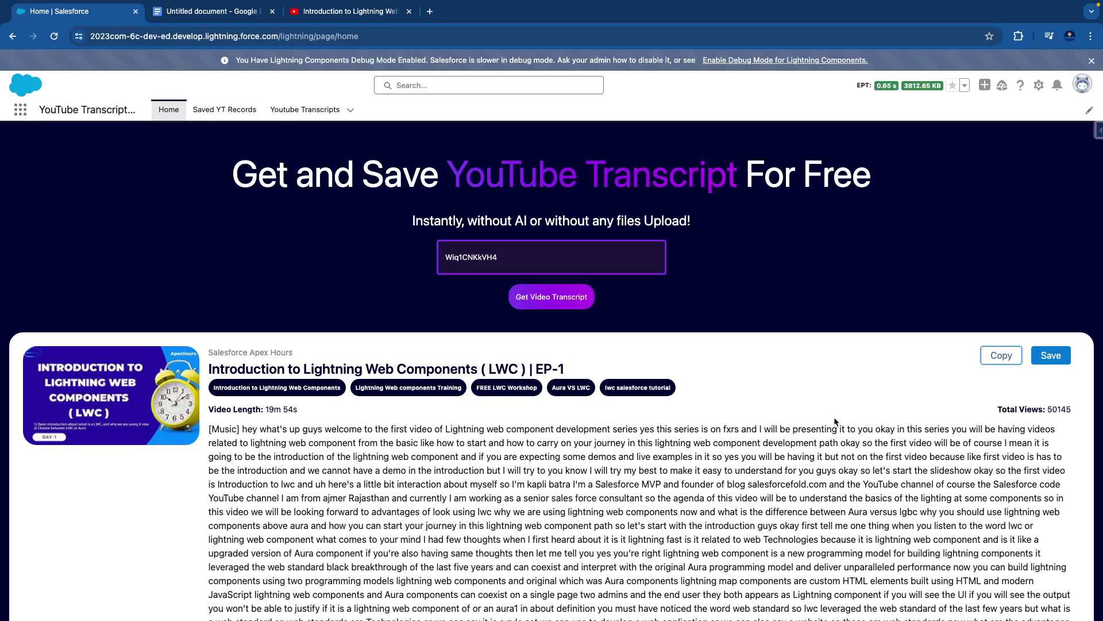
Save the EP-1 transcript as a record and view the two cards on Saved YT Records
click(1051, 356)
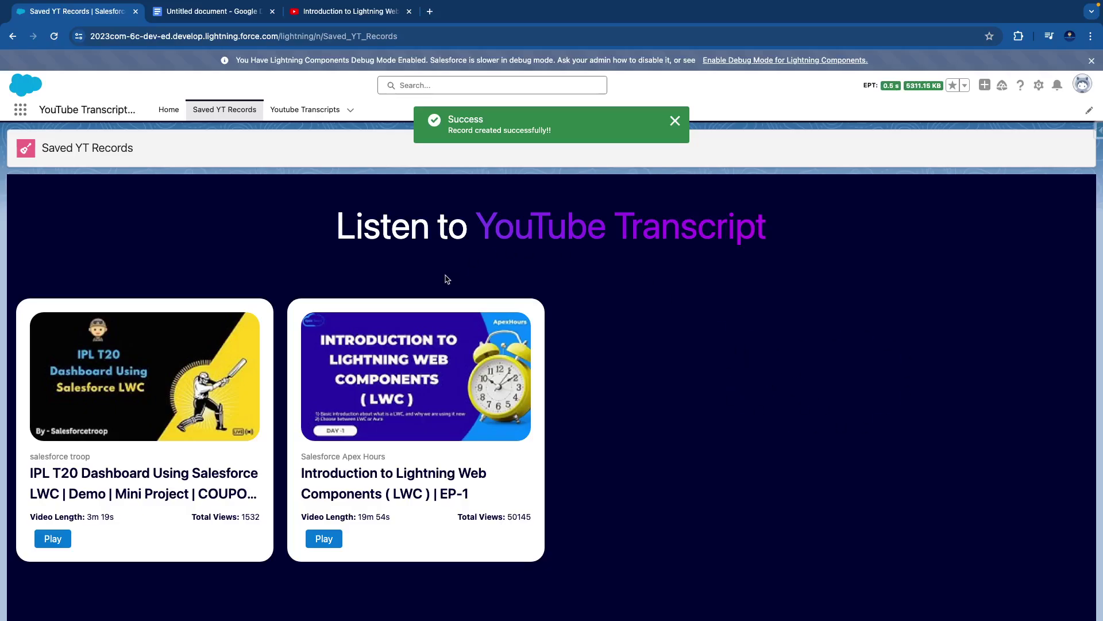
drag(144, 153, 55, 150)
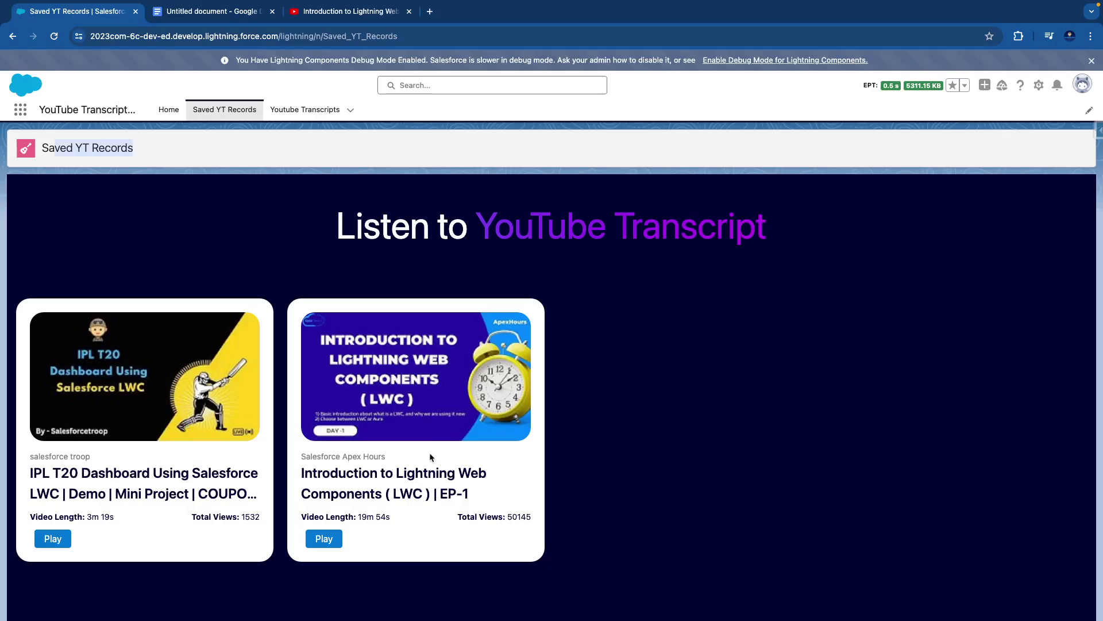
scroll(429, 453, down, 1)
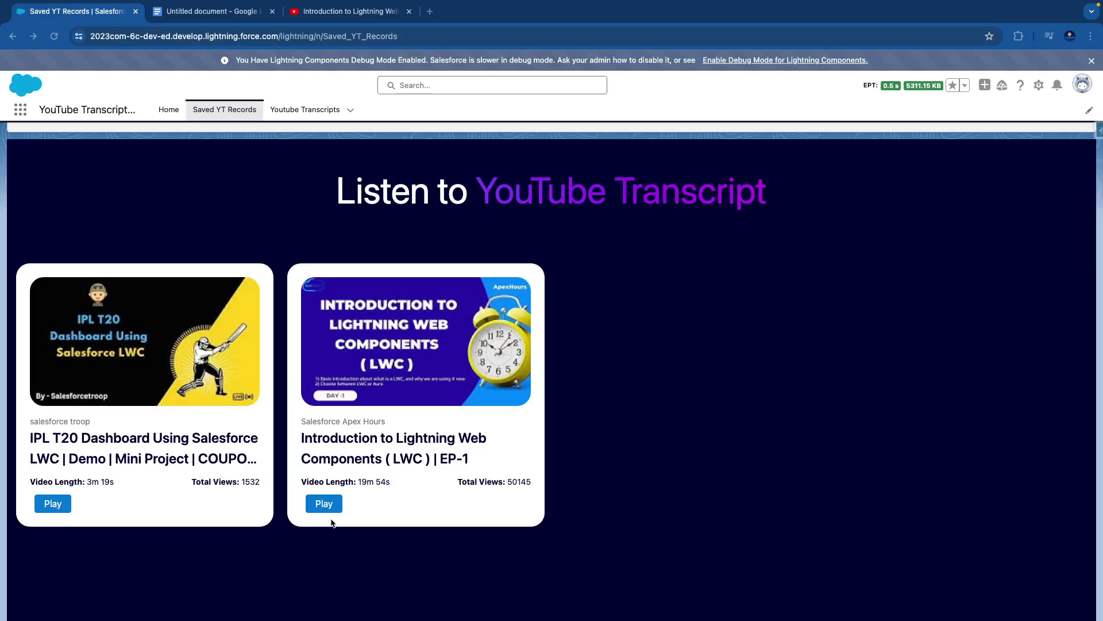
Search YouTube for 'salesforce developer mock interview'
click(356, 18)
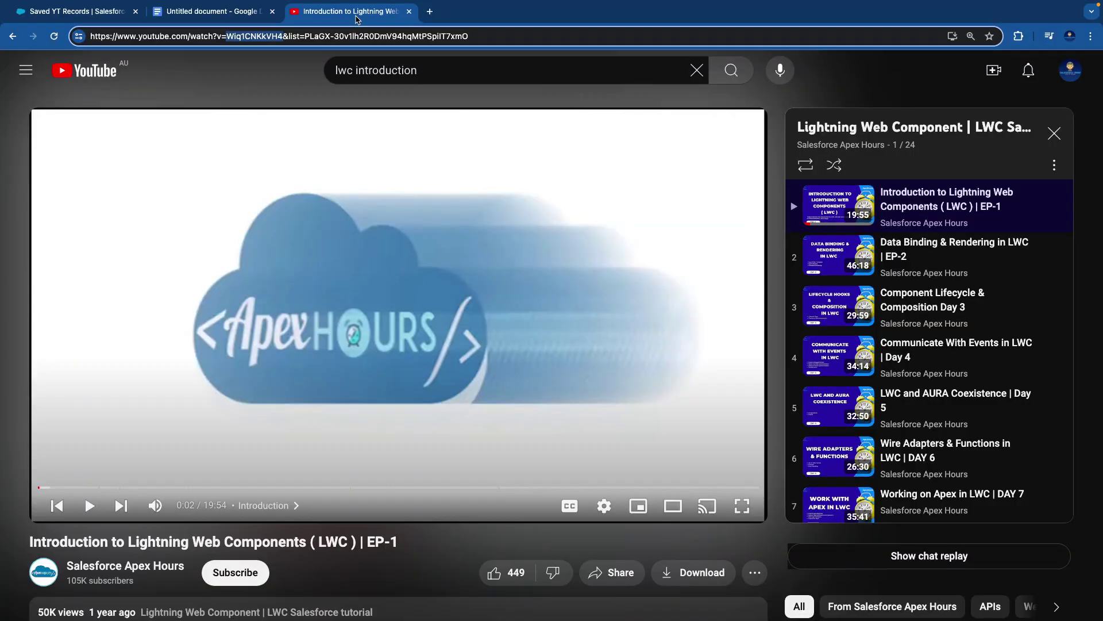
drag(425, 75, 319, 76)
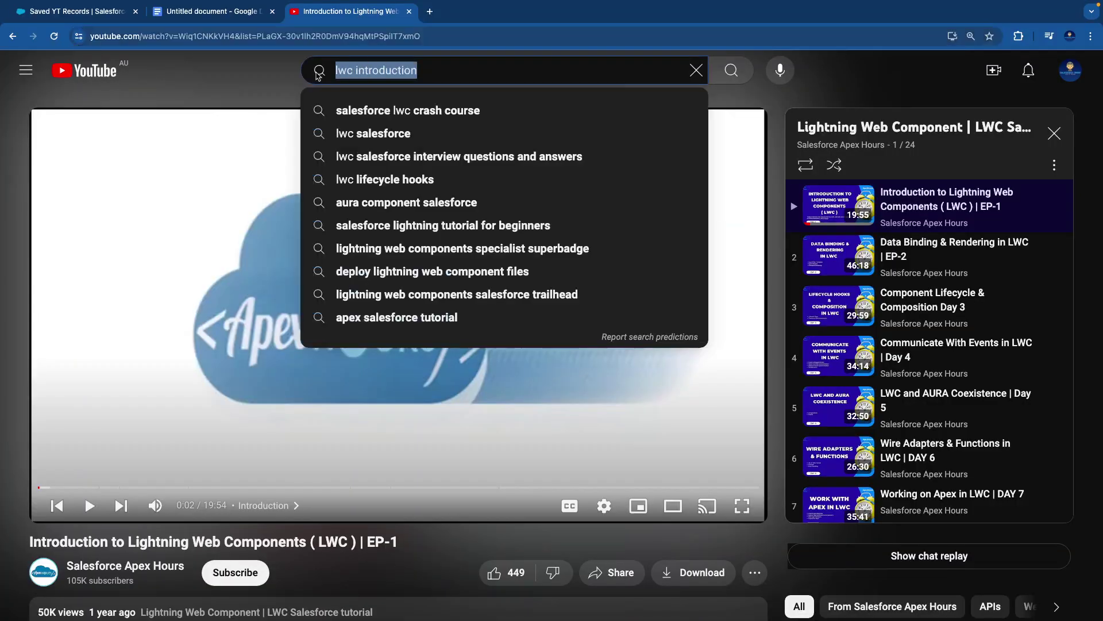
text(salesforce d)
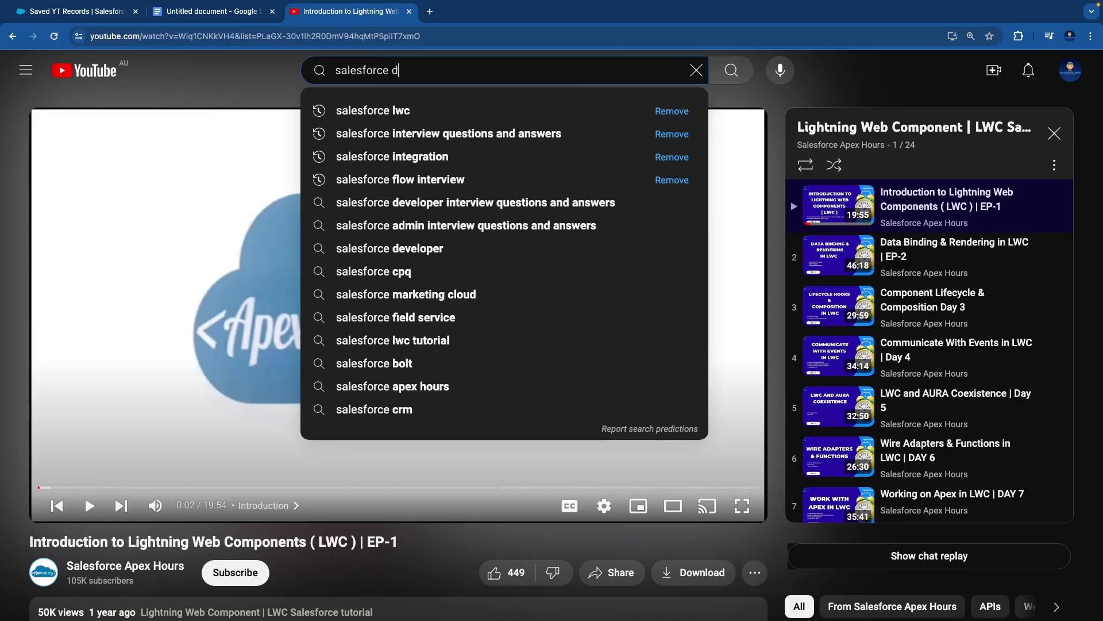
text(eveloper ,ock)
key(BackSpace)
key(BackSpace)
key(BackSpace)
key(BackSpace)
text(mock i)
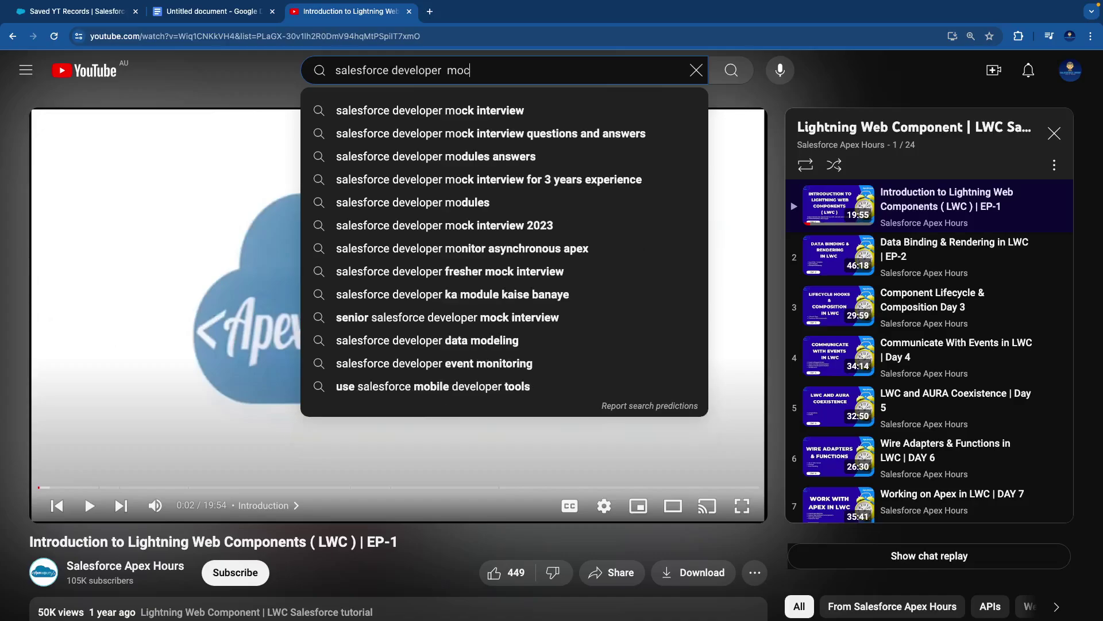
click(373, 112)
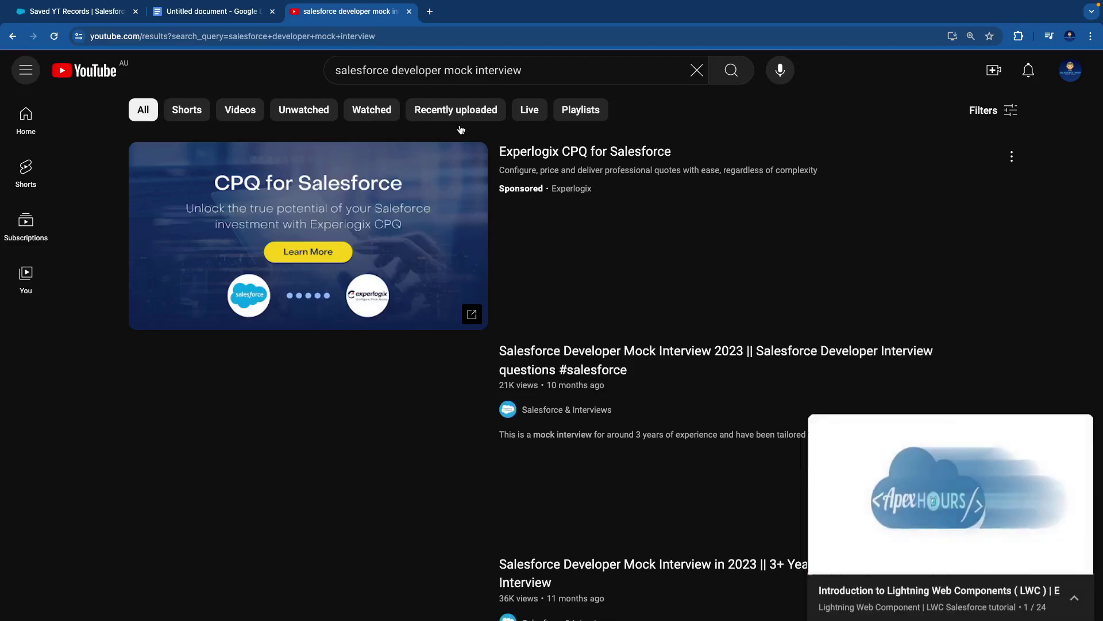
Open the Mock Interview 2023 video, pause it, select its video ID, and return to Salesforce Home
scroll(563, 348, down, 7)
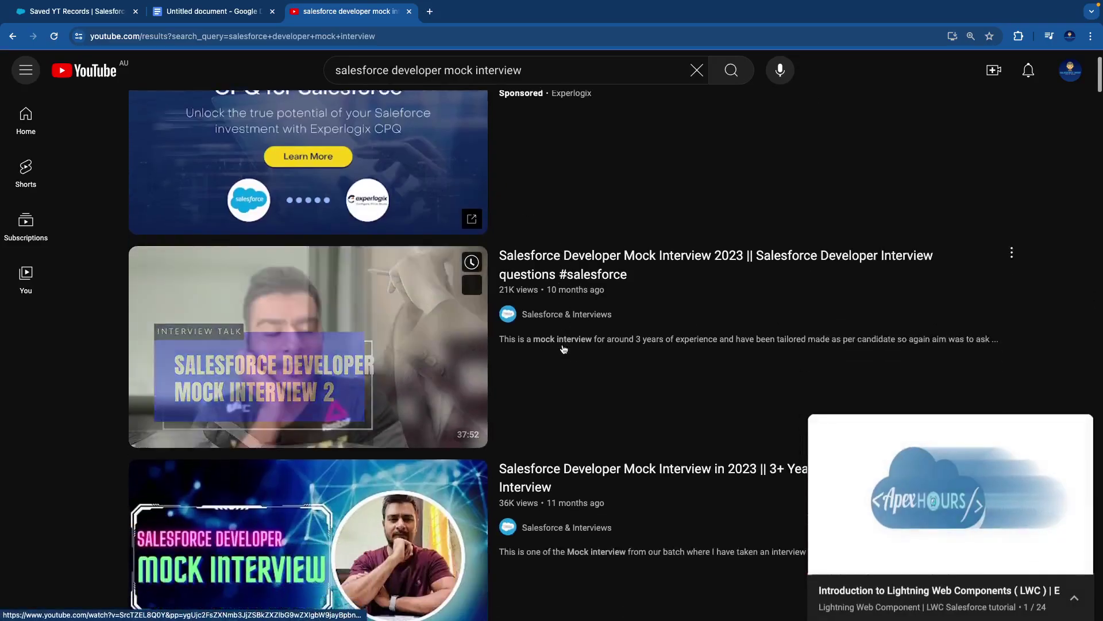
scroll(564, 348, up, 7)
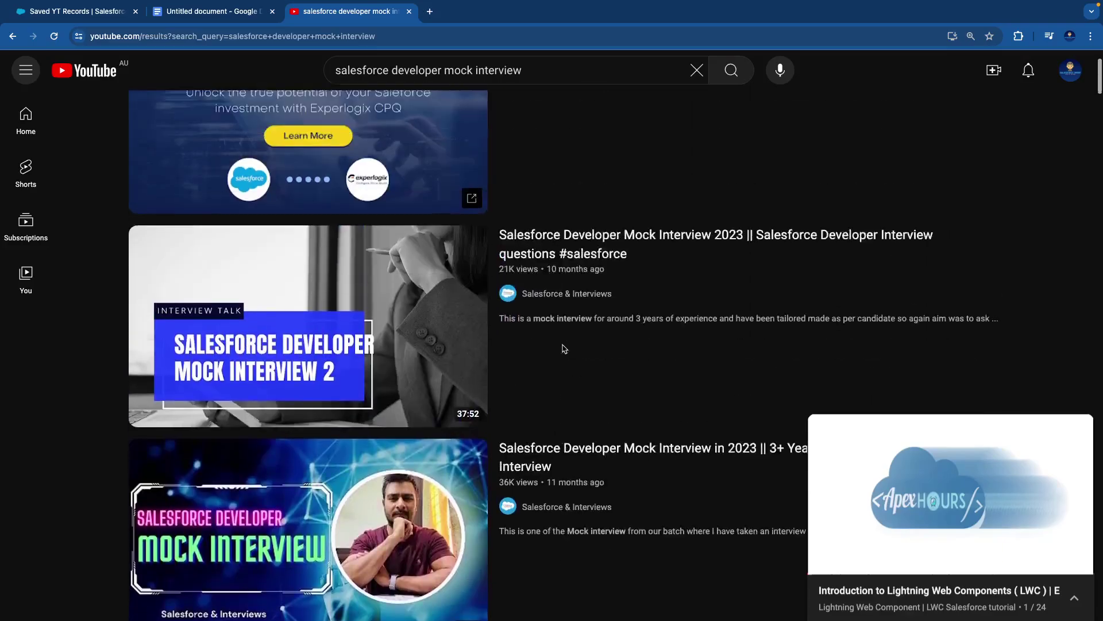
scroll(564, 349, down, 1)
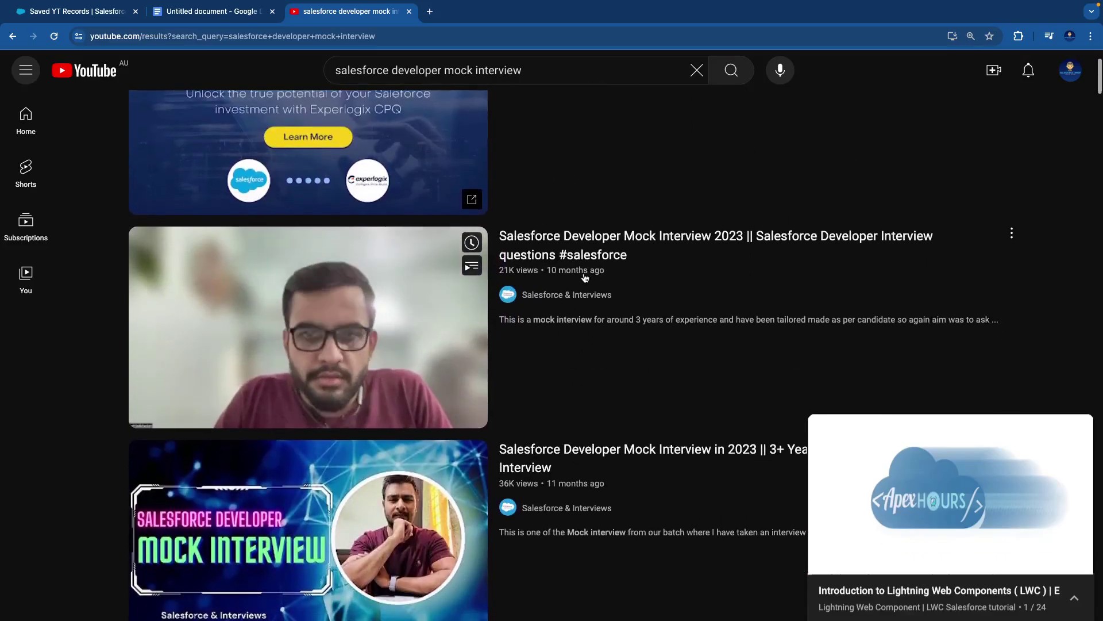
click(595, 241)
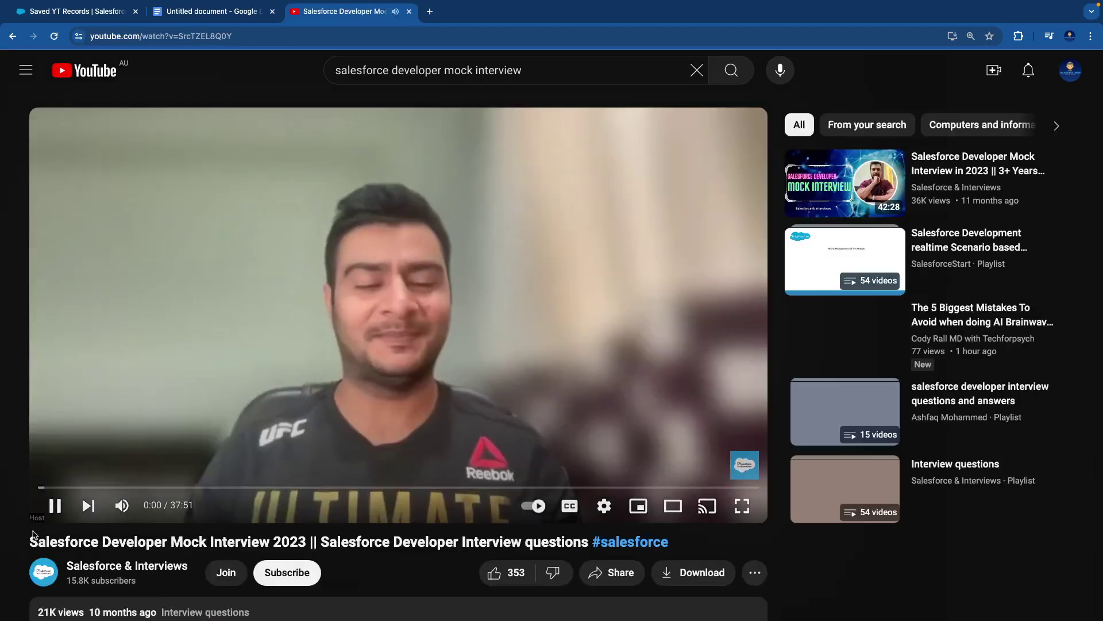
click(54, 506)
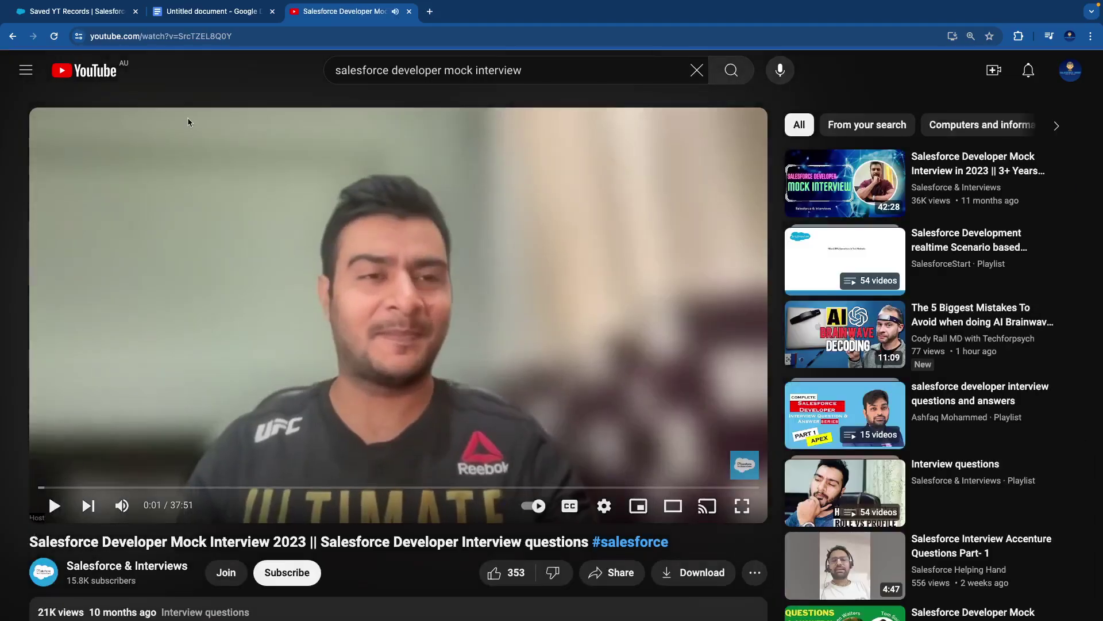
click(183, 36)
double_click(272, 36)
key(ctrl+c)
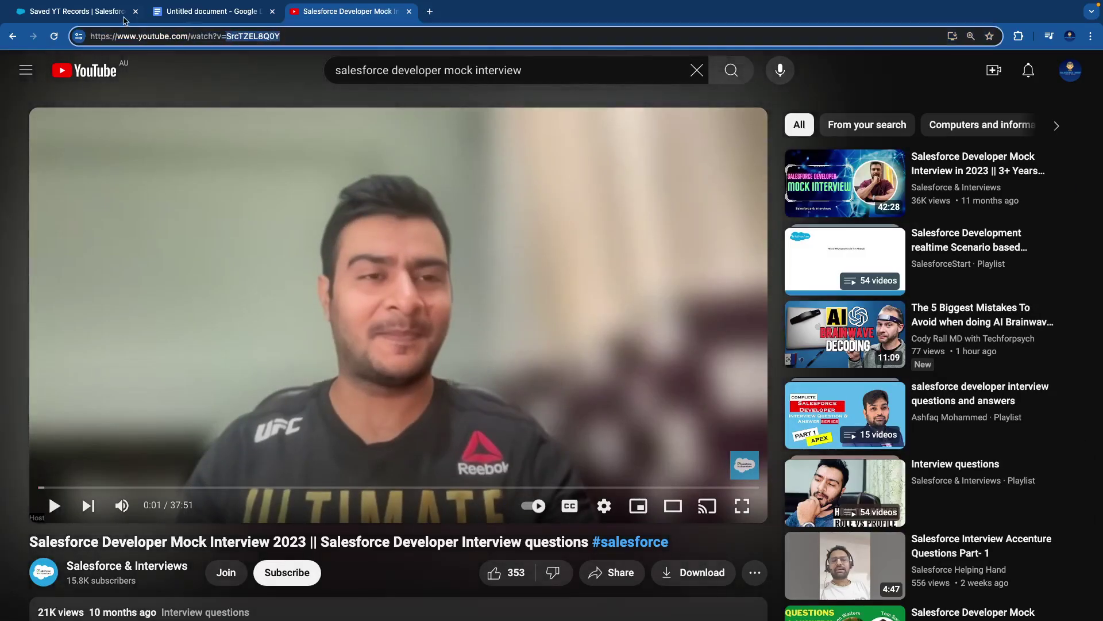
click(102, 12)
click(168, 105)
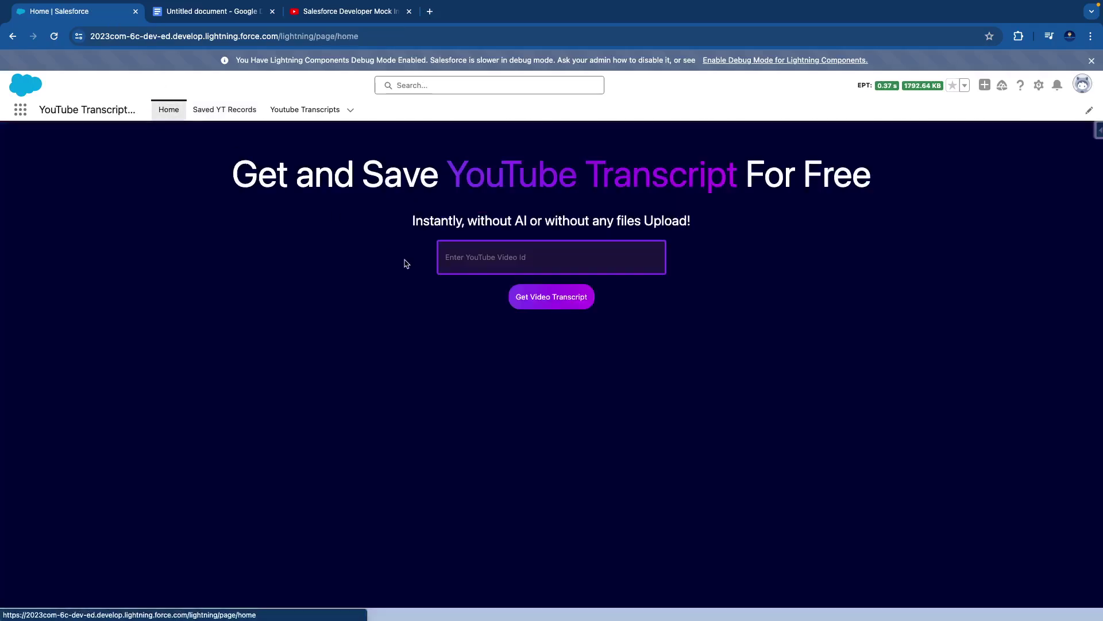
Paste video ID SrcTZEL8Q0Y, fetch its transcript, and save it as a new record
click(494, 251)
key(ctrl+v)
click(554, 296)
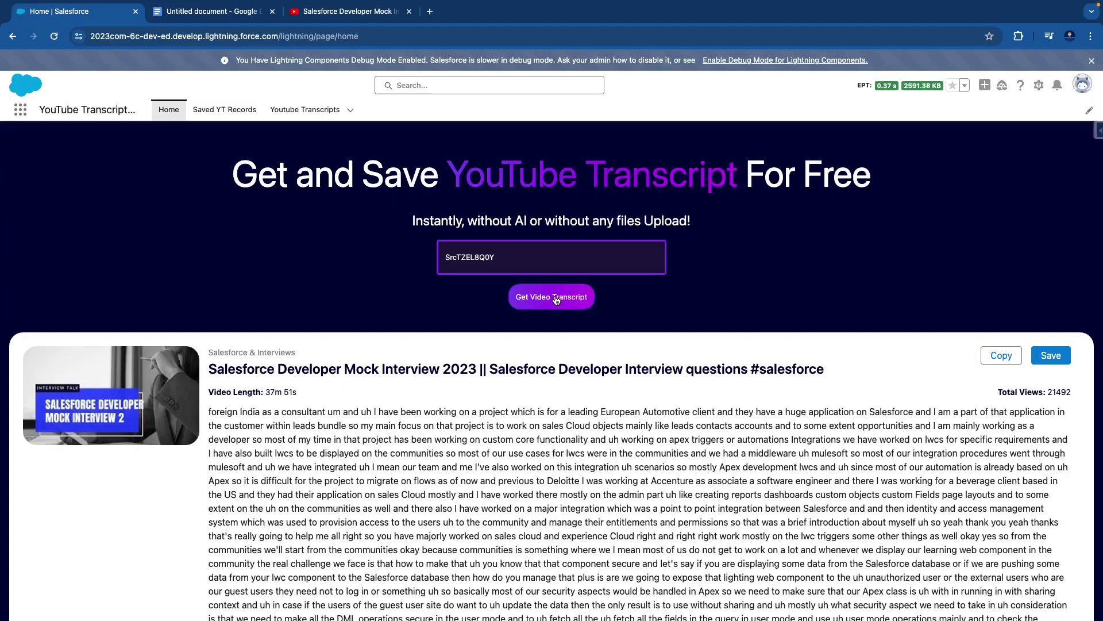
click(1049, 355)
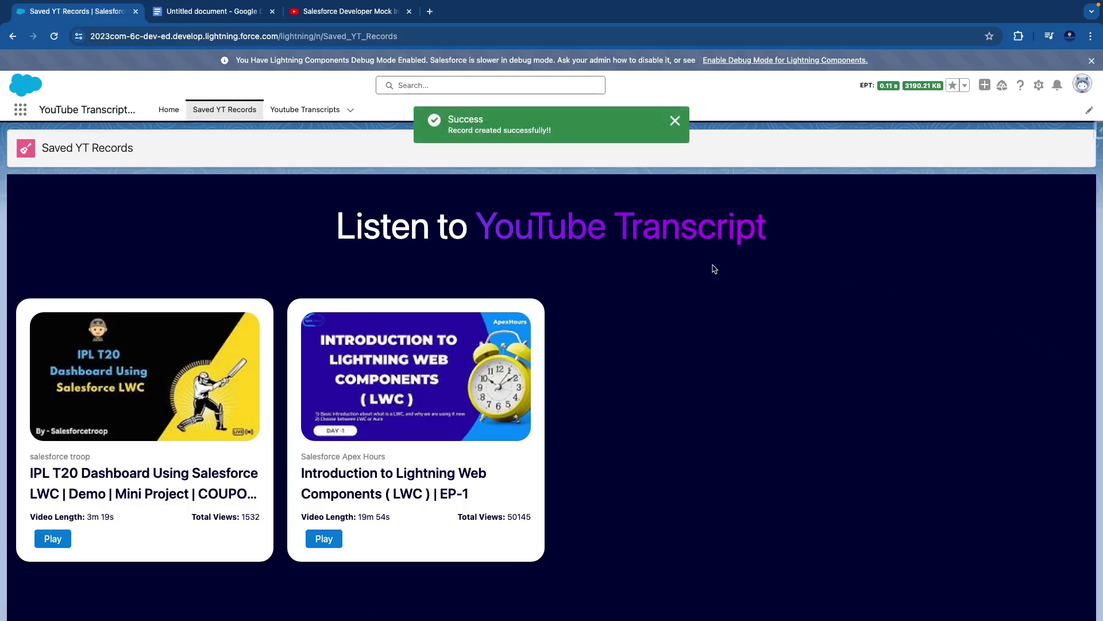
Reload to show the third Mock Interview 2023 card, then play and stop its transcript
click(53, 37)
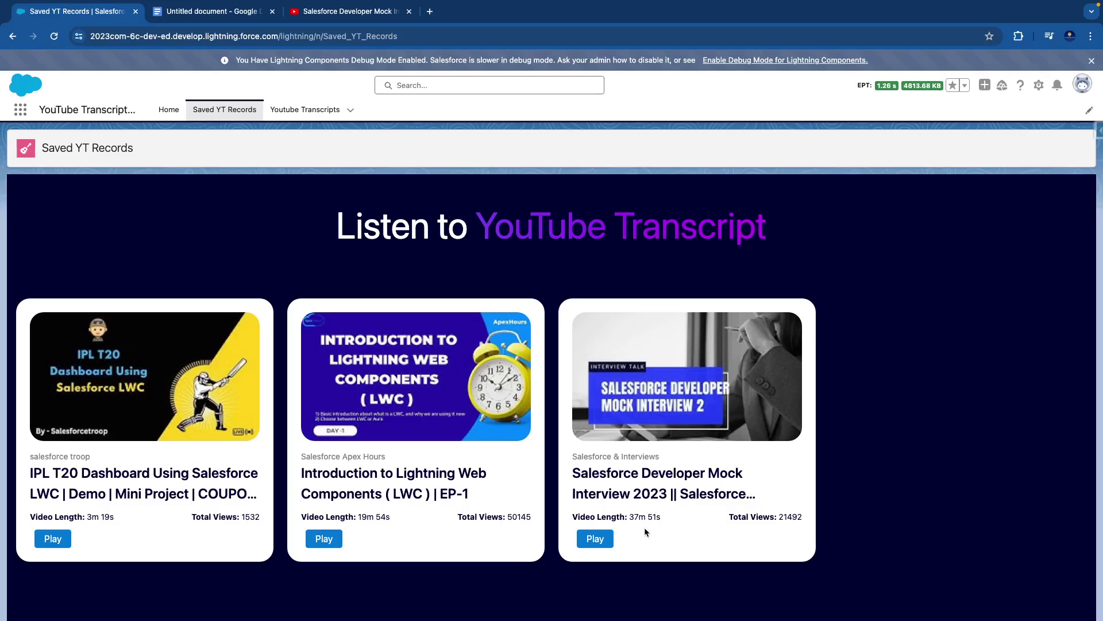
click(597, 542)
click(597, 540)
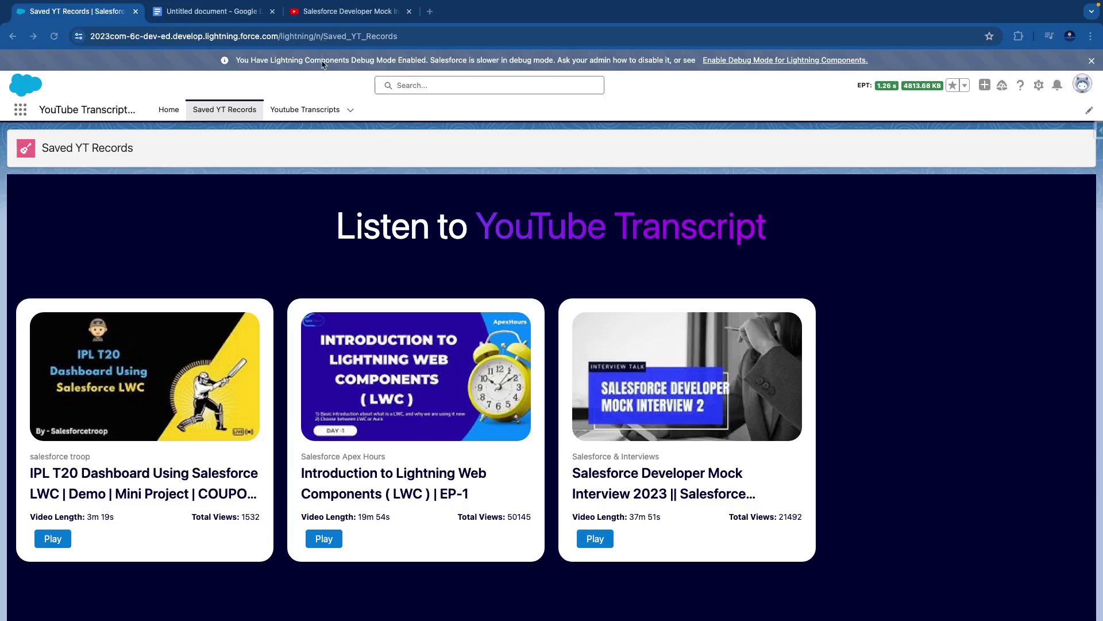
Open record YT-0009 from Youtube Transcripts, look through its details, then return Home
click(320, 108)
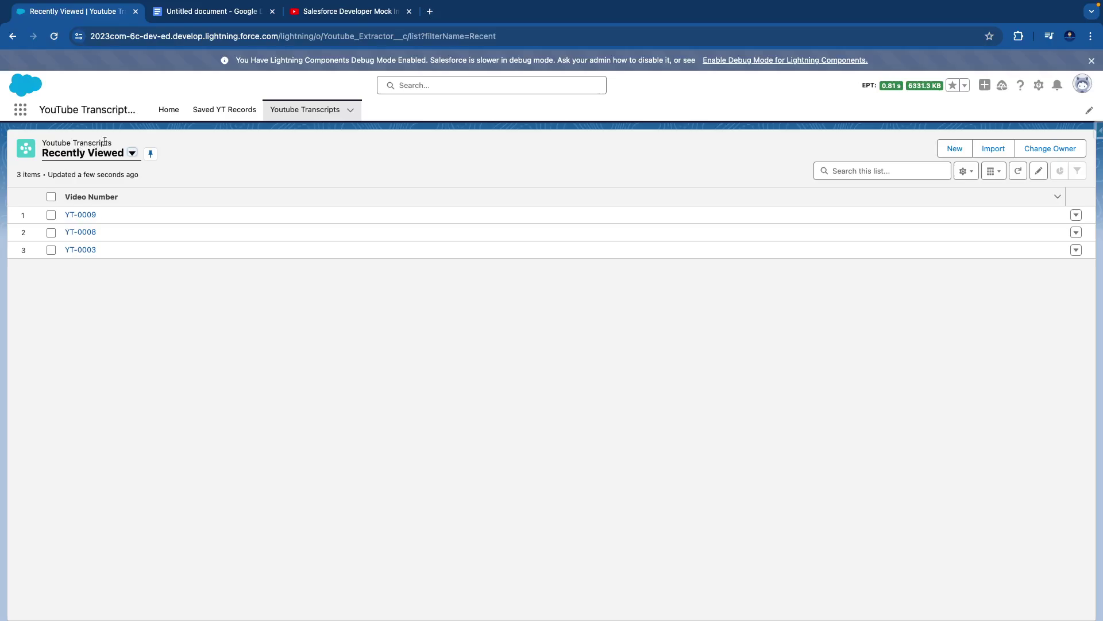
click(88, 215)
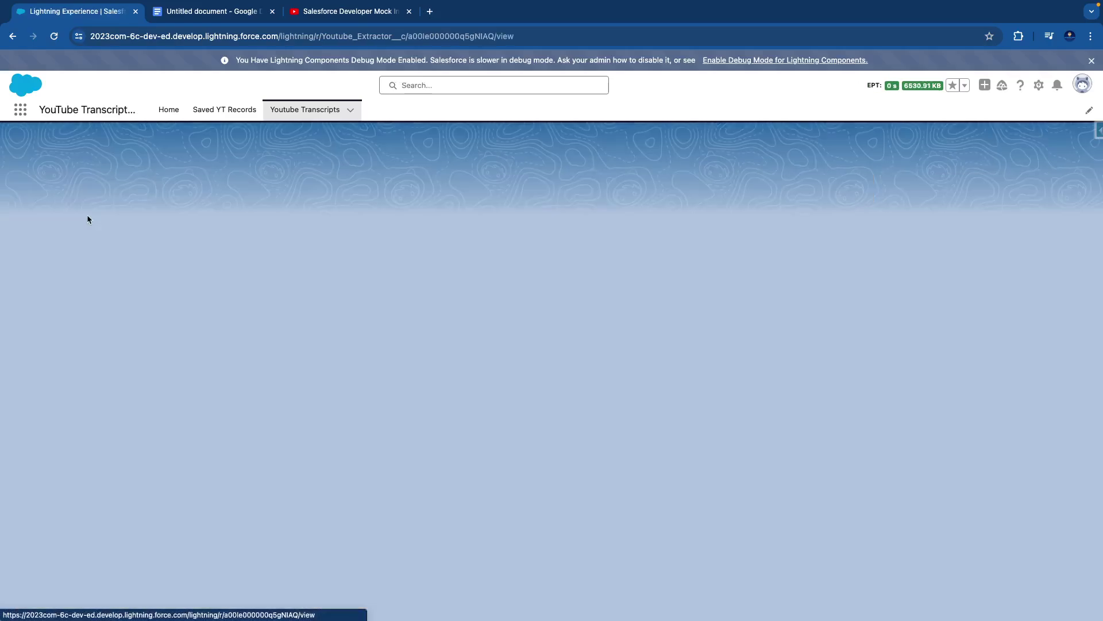
scroll(195, 290, down, 3)
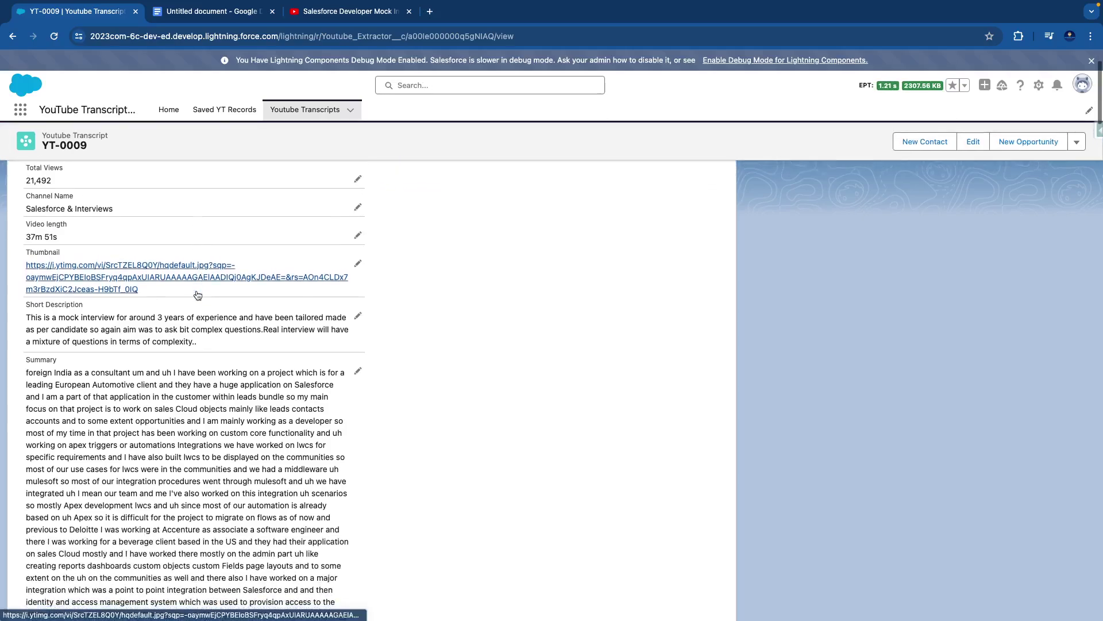
scroll(197, 294, down, 5)
scroll(196, 294, up, 10)
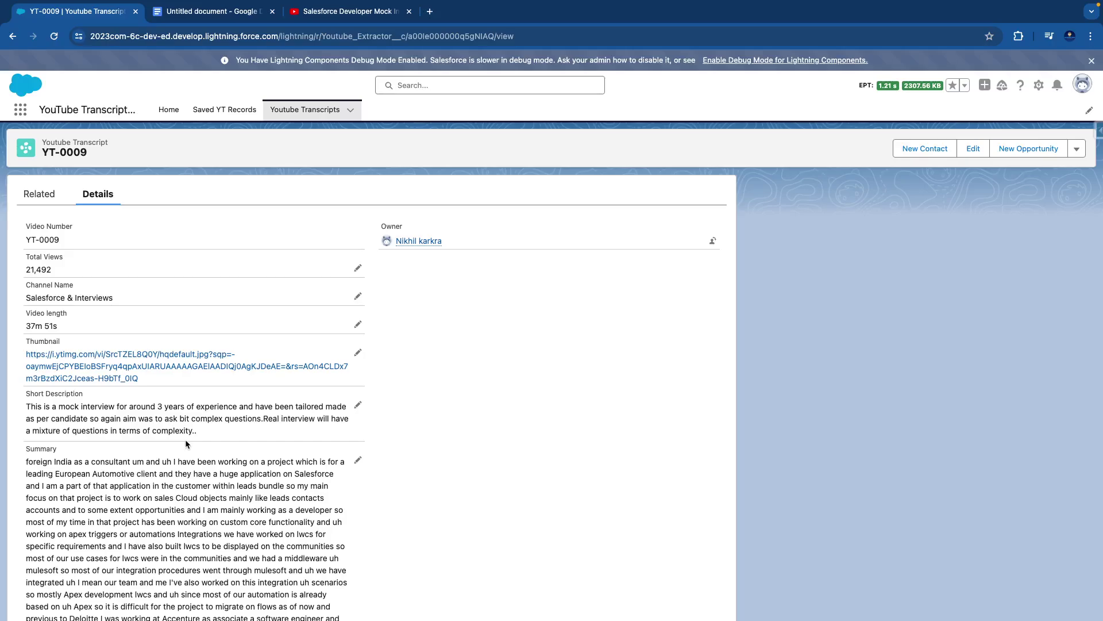
click(170, 110)
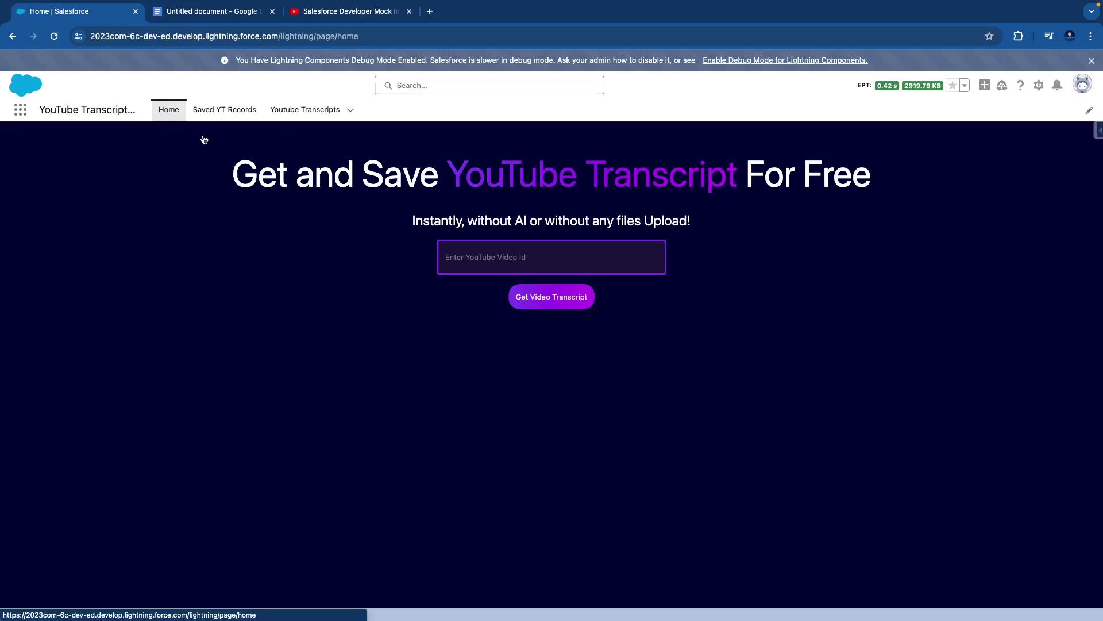